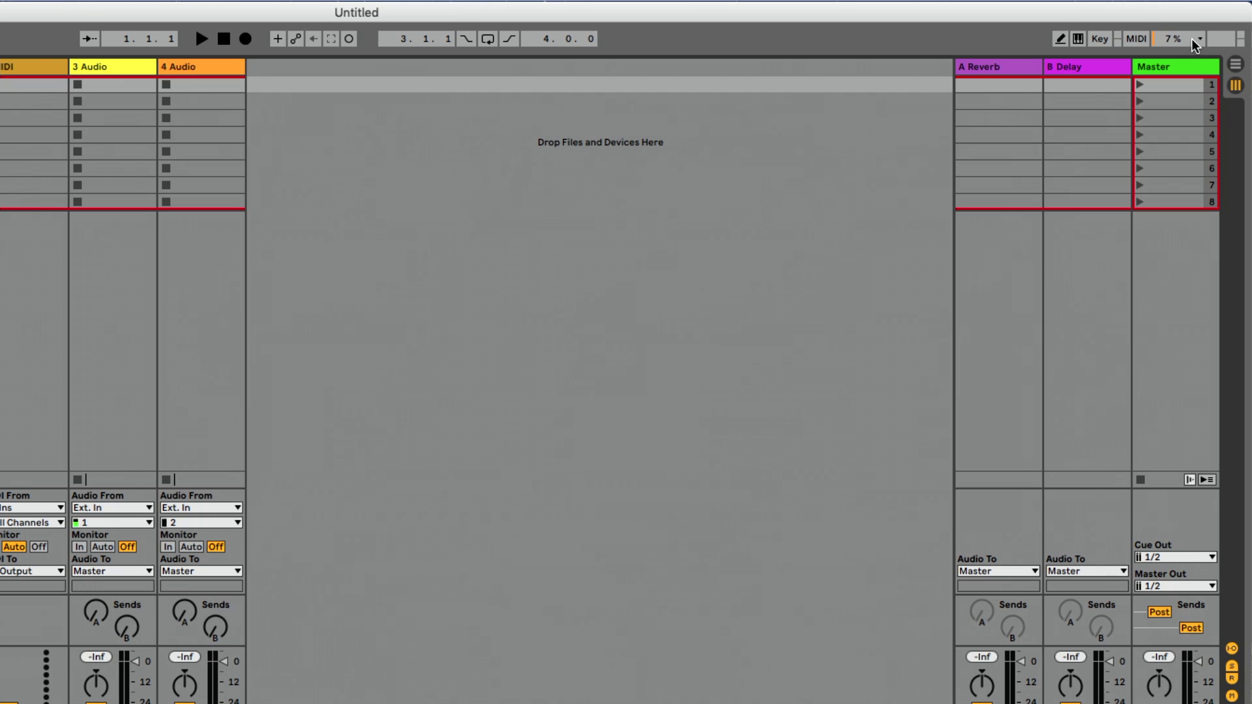
- Switch the CPU meter readout to average load, then back to current load
click(1199, 37)
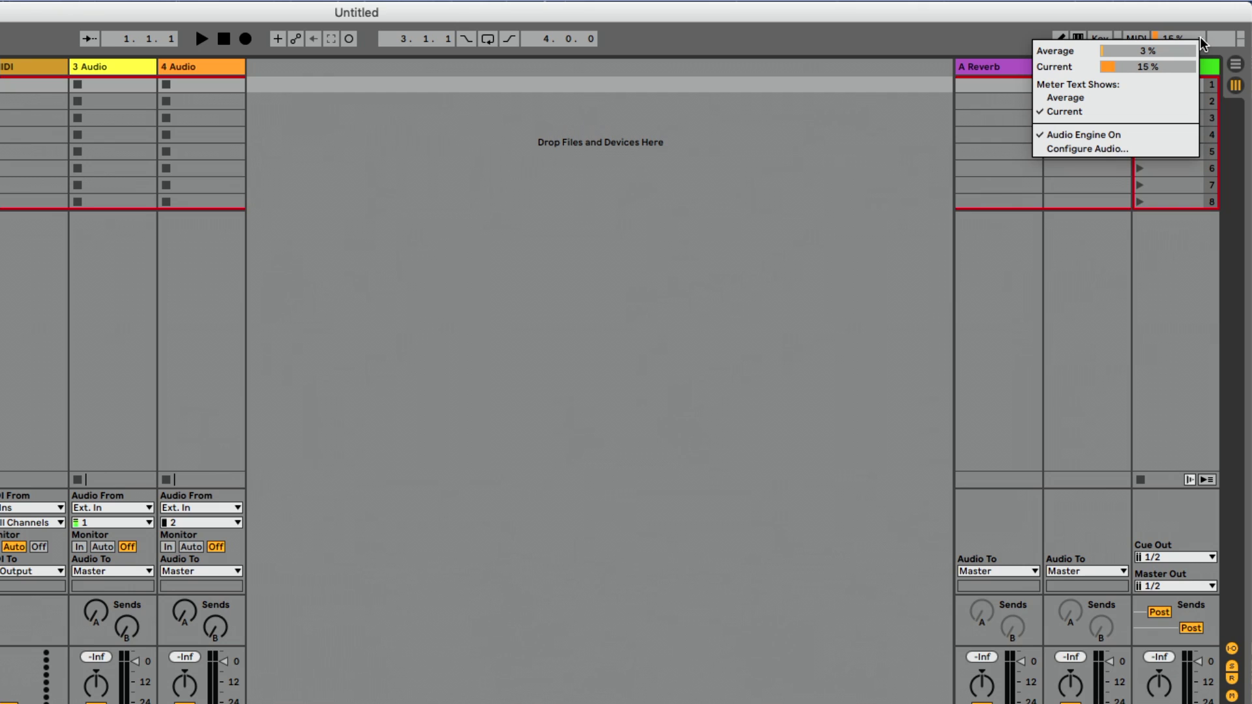
click(1085, 98)
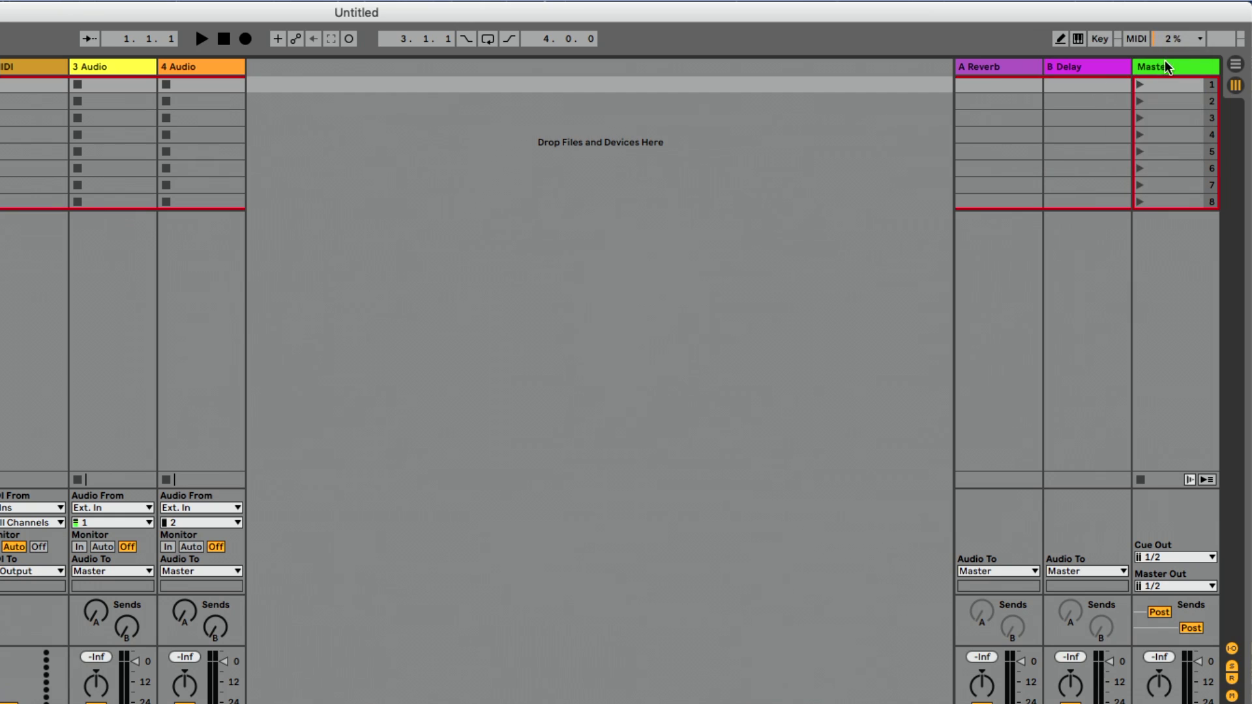
click(1190, 37)
click(1113, 110)
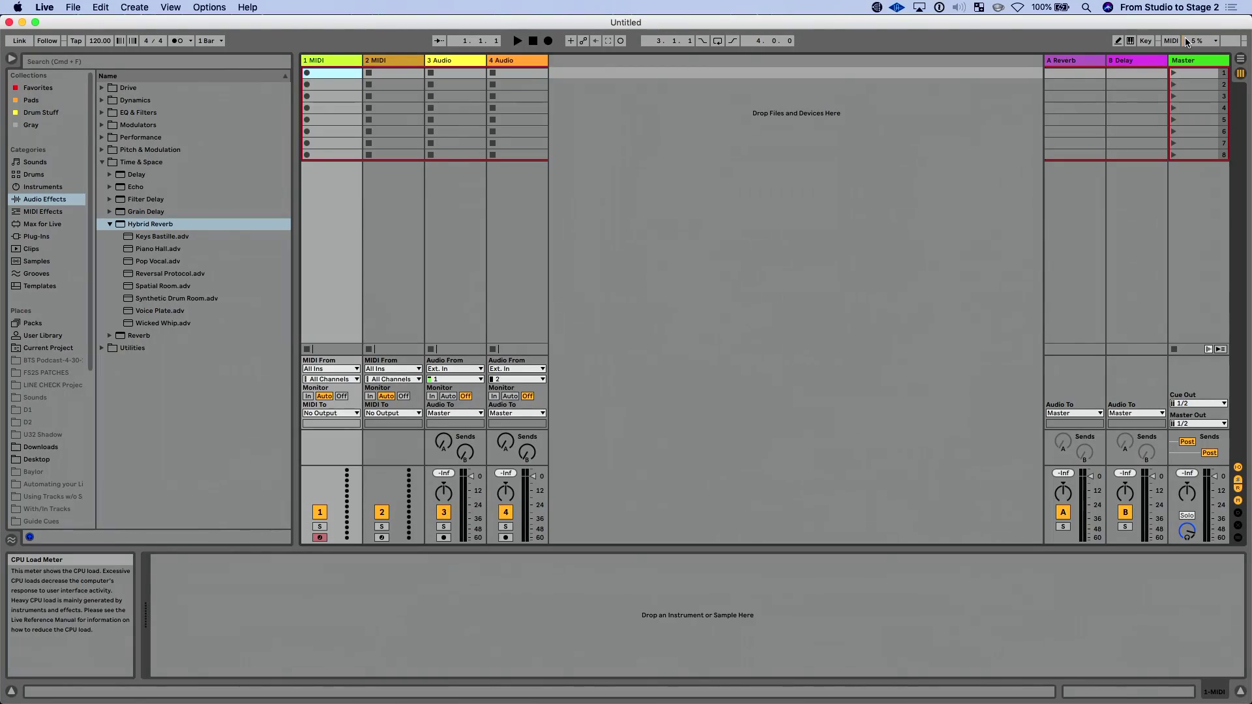
- Turn on the Performance Impact toggle so every mixer track shows a CPU load meter
click(1198, 40)
click(1211, 40)
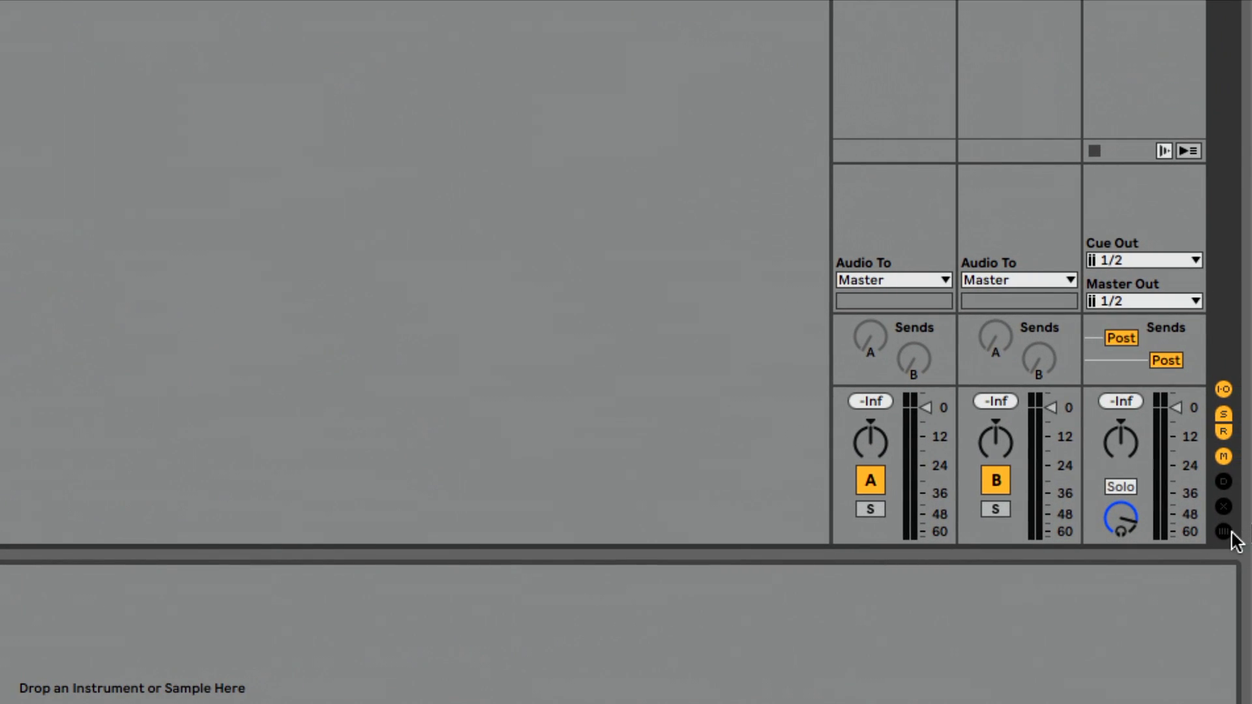
click(1242, 531)
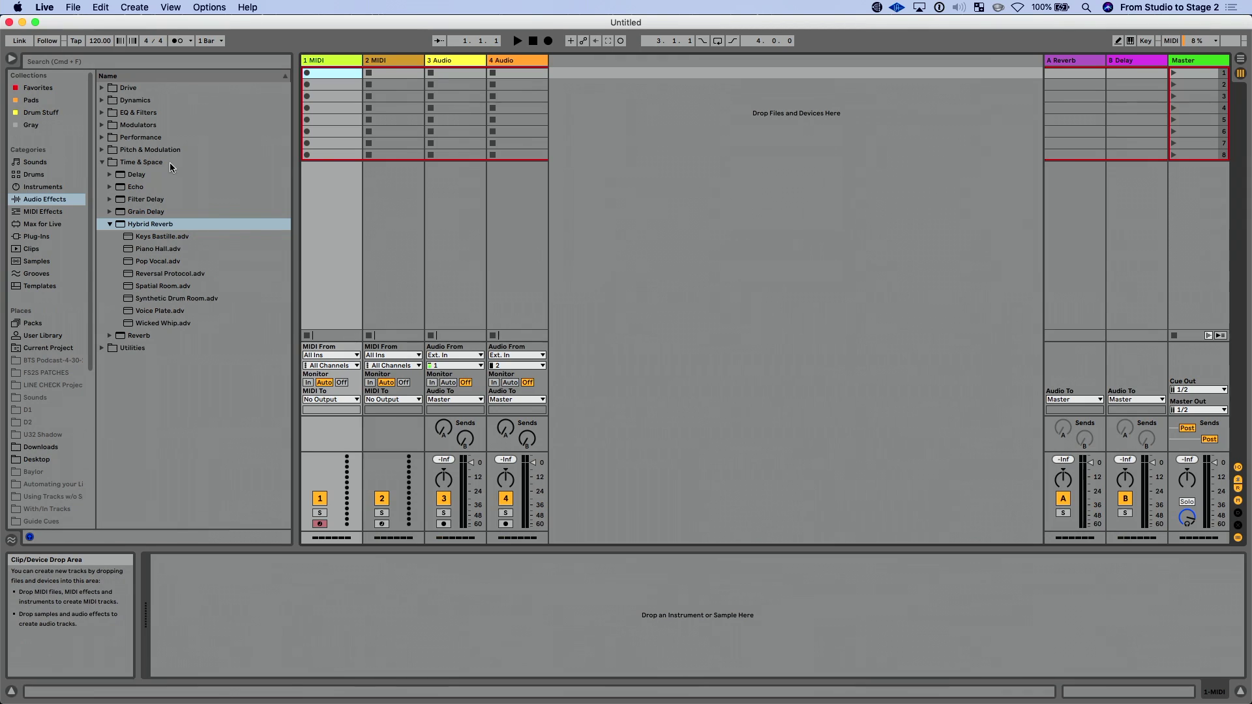
- Load MPE Airy Pad & Sub onto track 1 and MPE Alder Waldgeist onto track 2
click(45, 187)
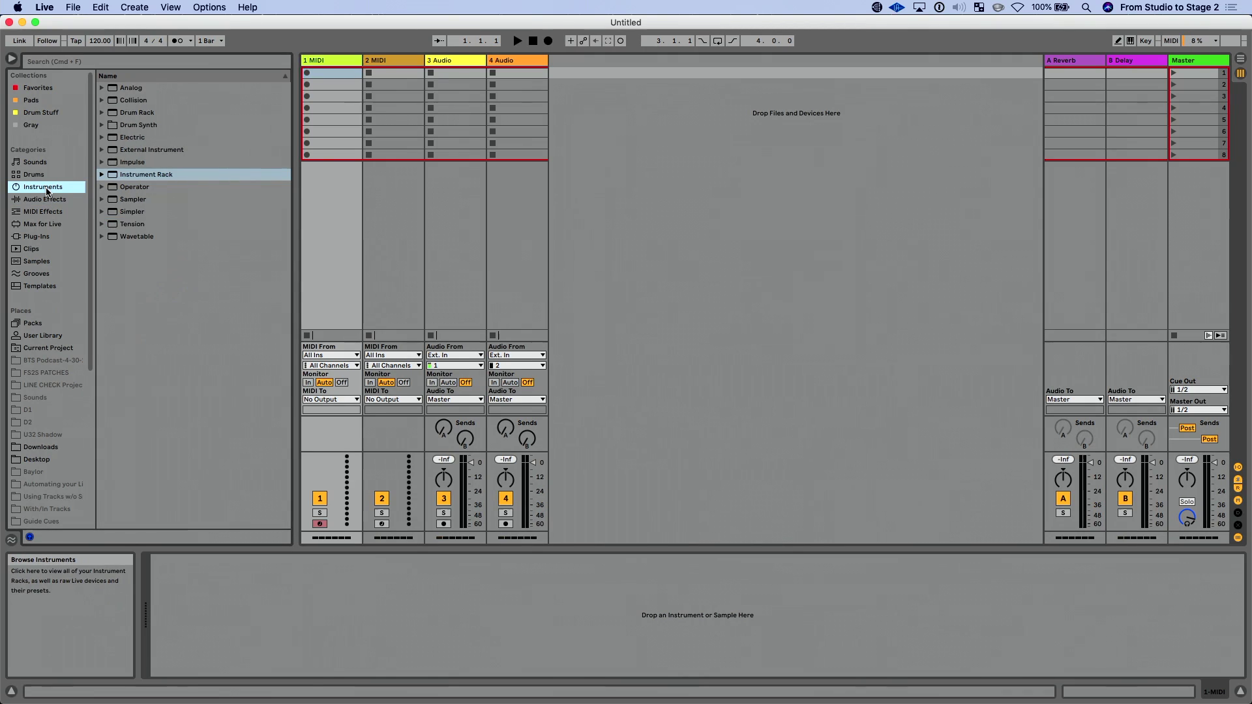
click(35, 161)
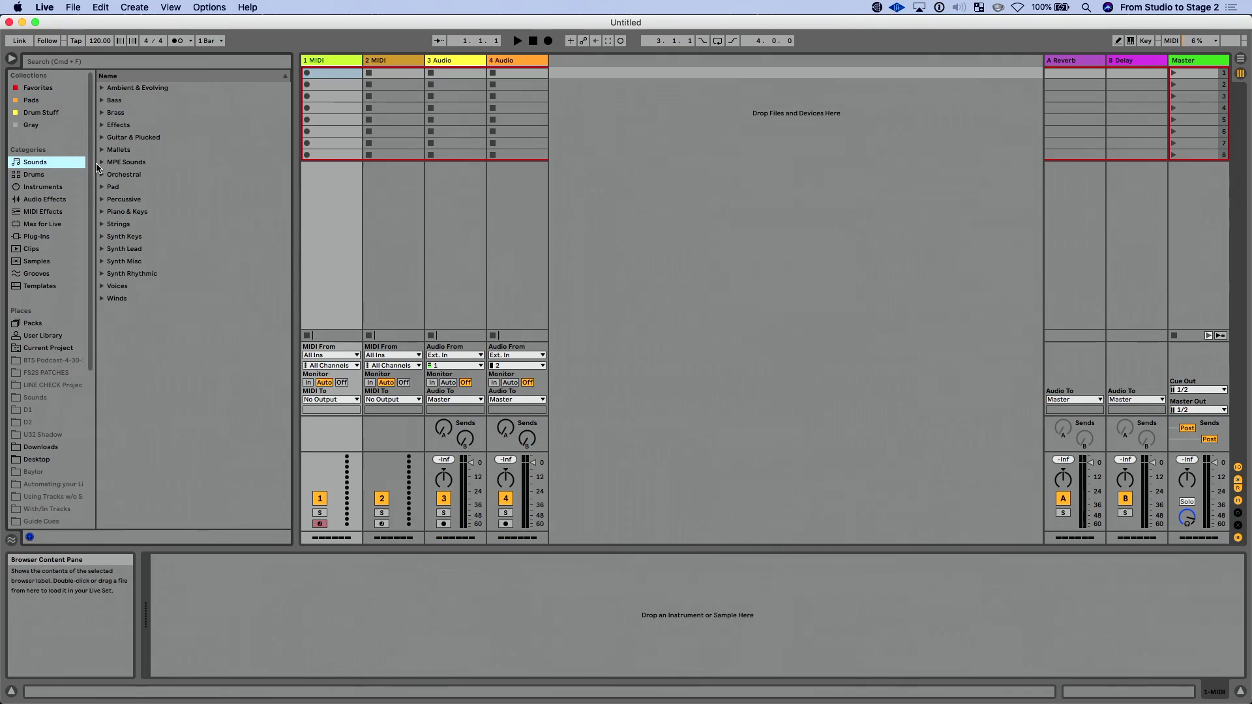
click(127, 161)
drag(167, 175, 332, 61)
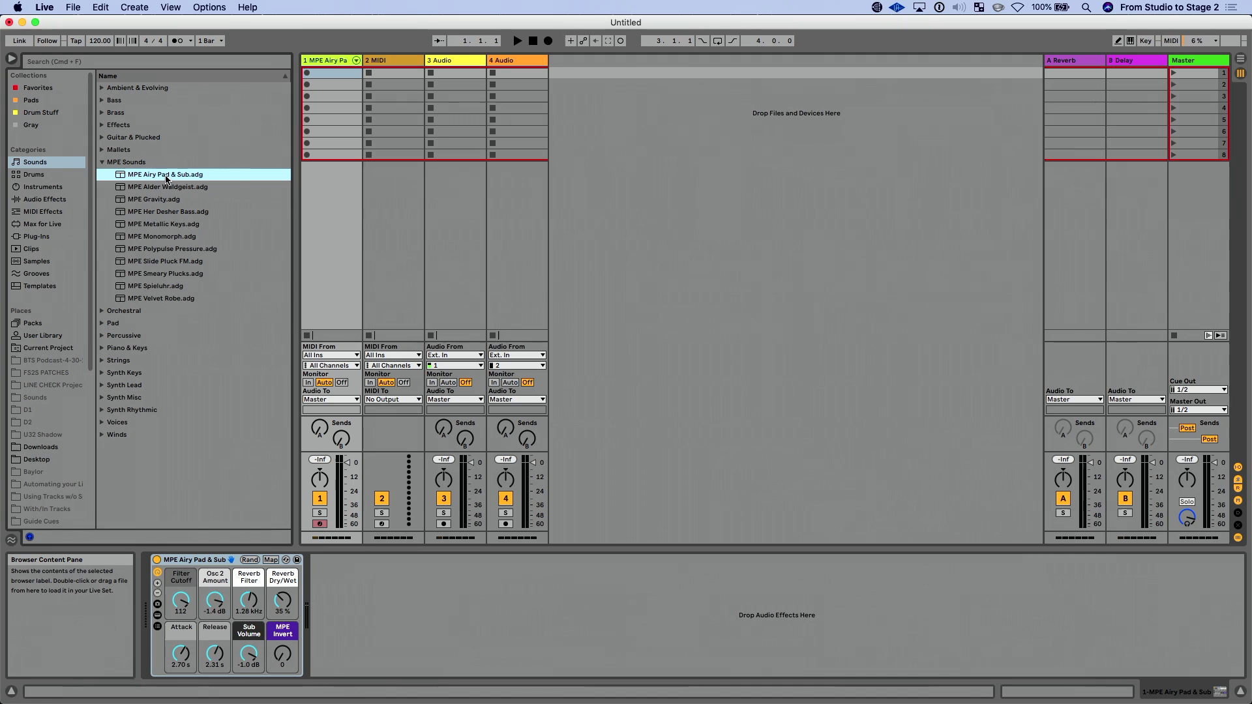
drag(157, 187, 392, 56)
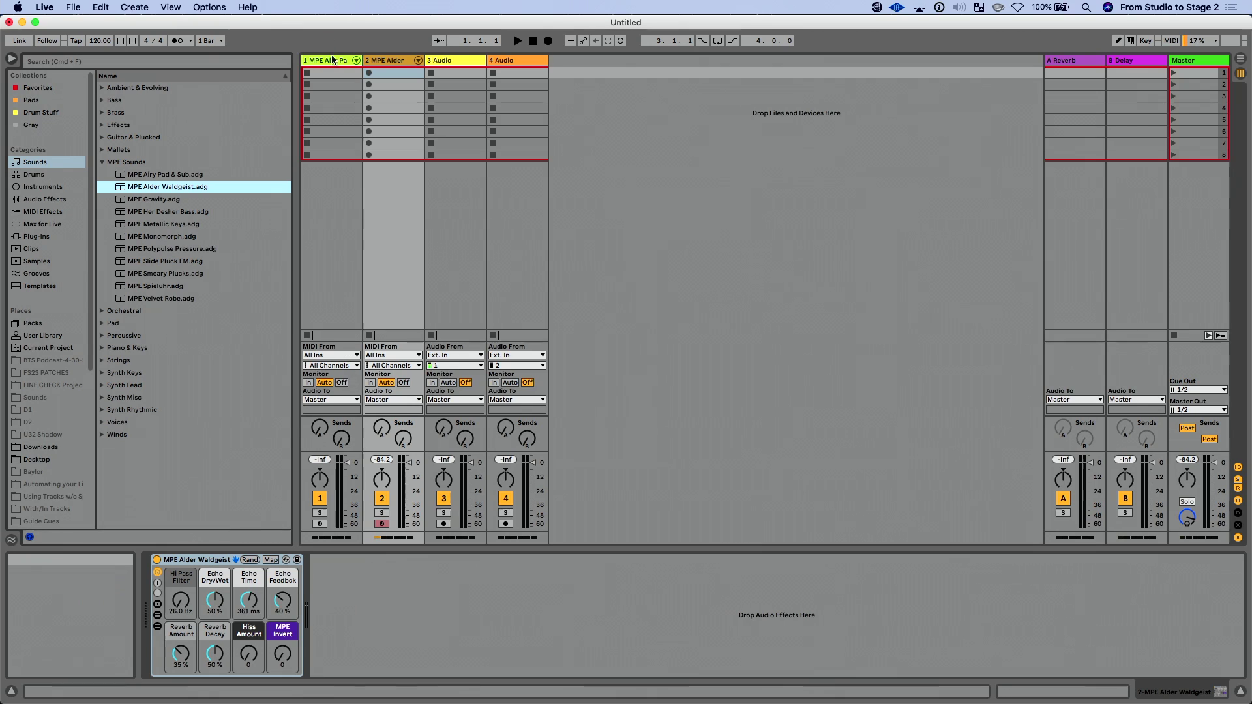
- Group track 1's pad into an Instrument Rack and show its Chain List
click(334, 60)
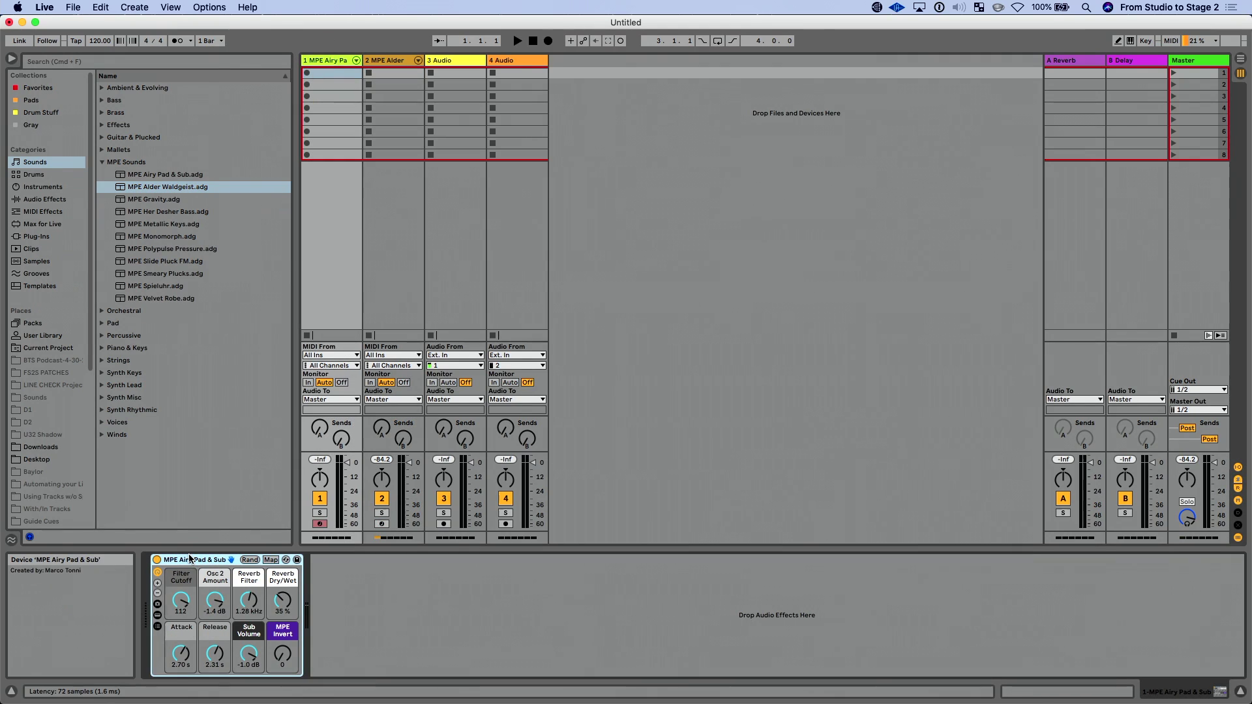
key(super+g)
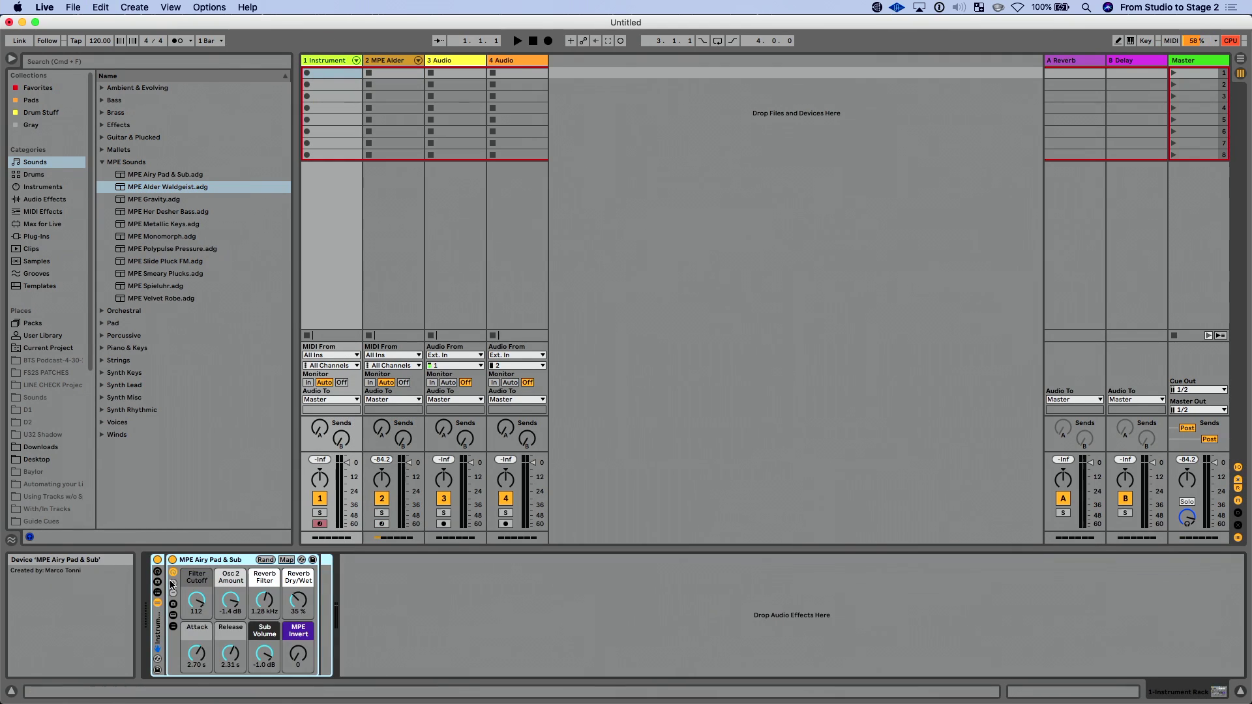
click(158, 583)
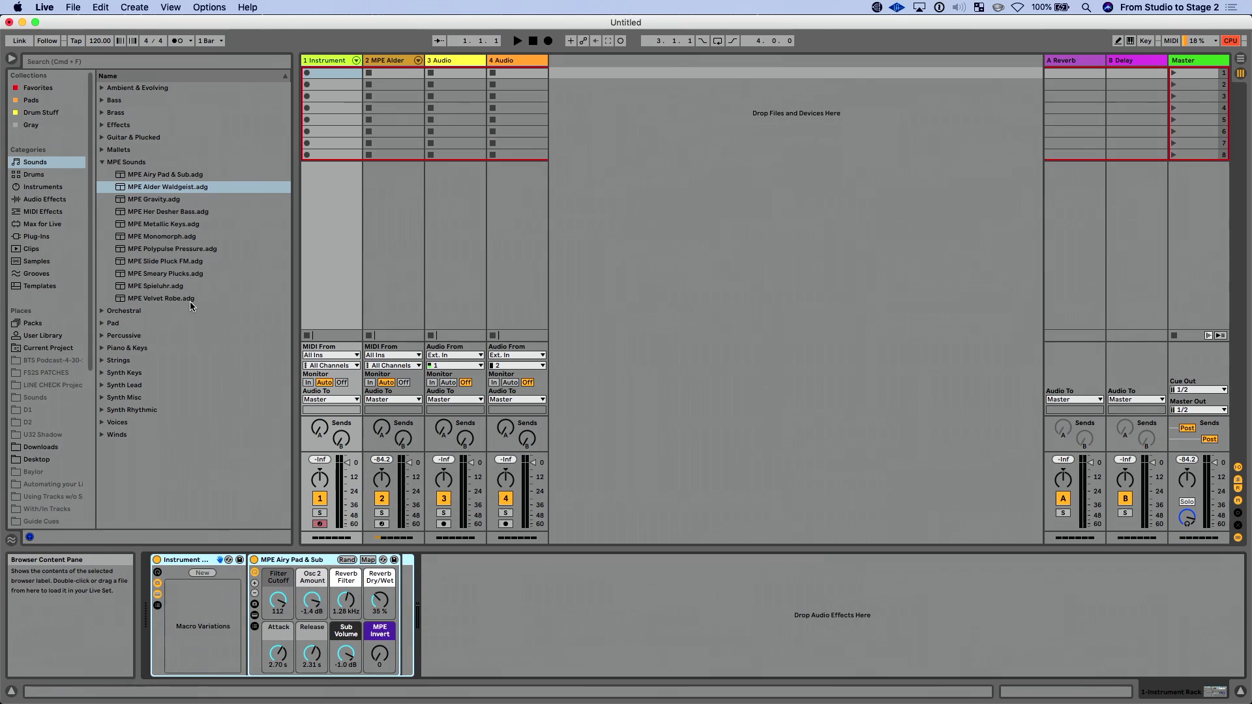
click(158, 606)
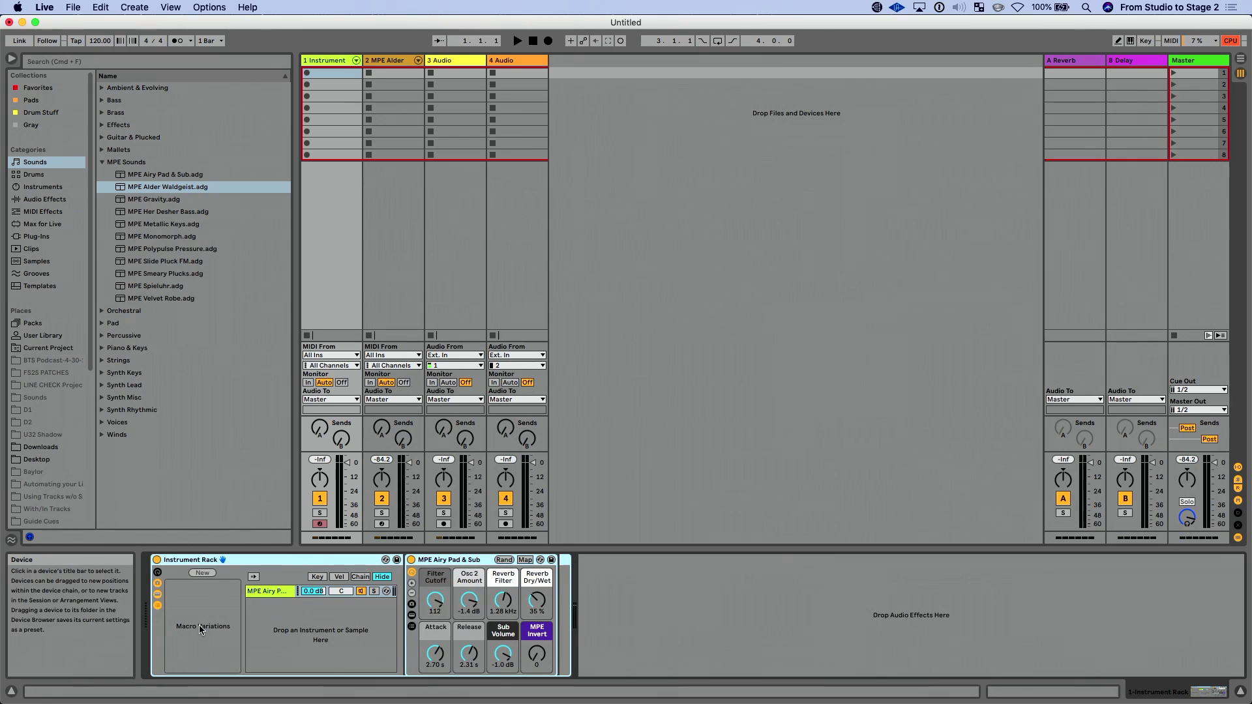
click(158, 583)
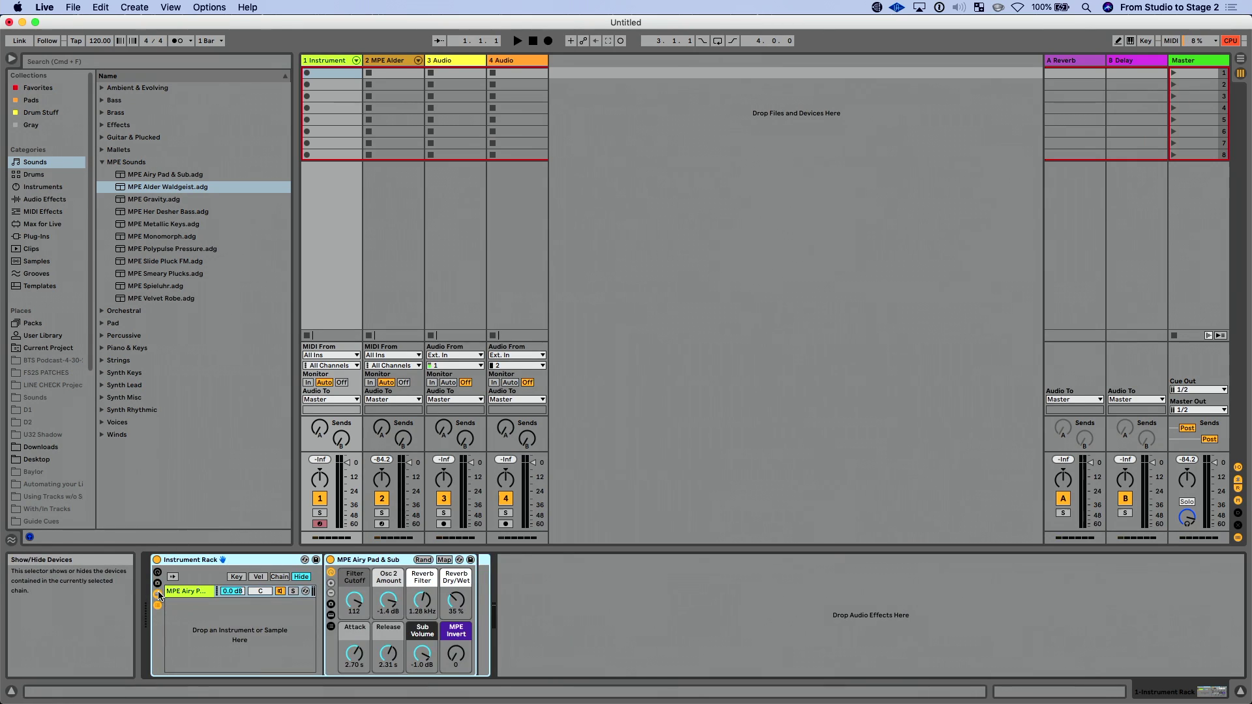
click(157, 594)
- Add MPE Her Desher Bass and MPE Metallic Keys as extra chains in the rack
drag(196, 212, 173, 227)
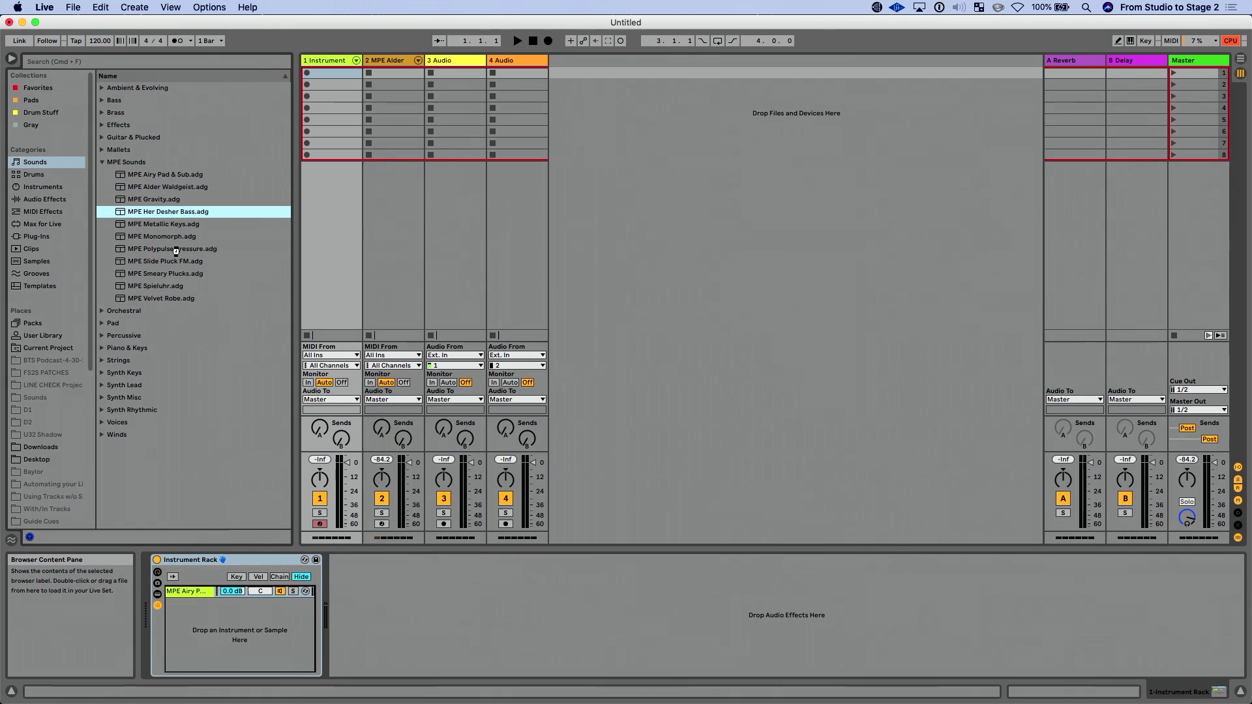
click(174, 225)
drag(219, 604, 216, 627)
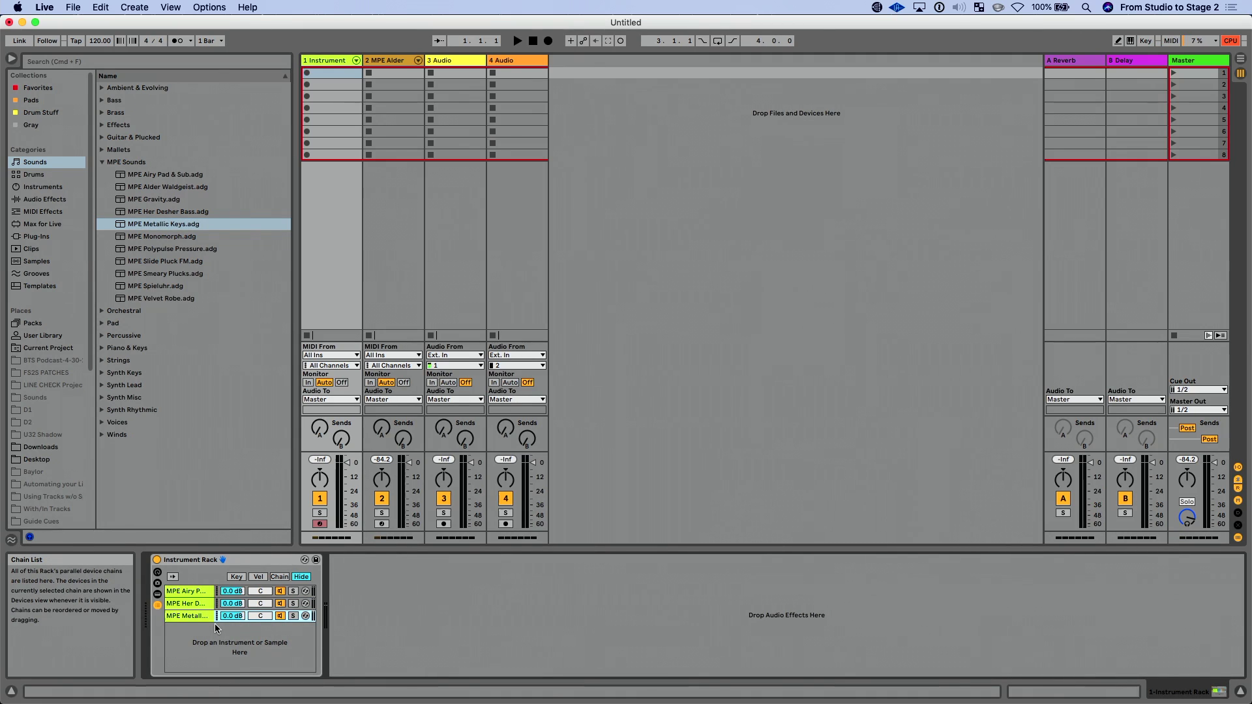
- Switch off track 2 and arm tracks 1 and 2 for recording together
click(320, 501)
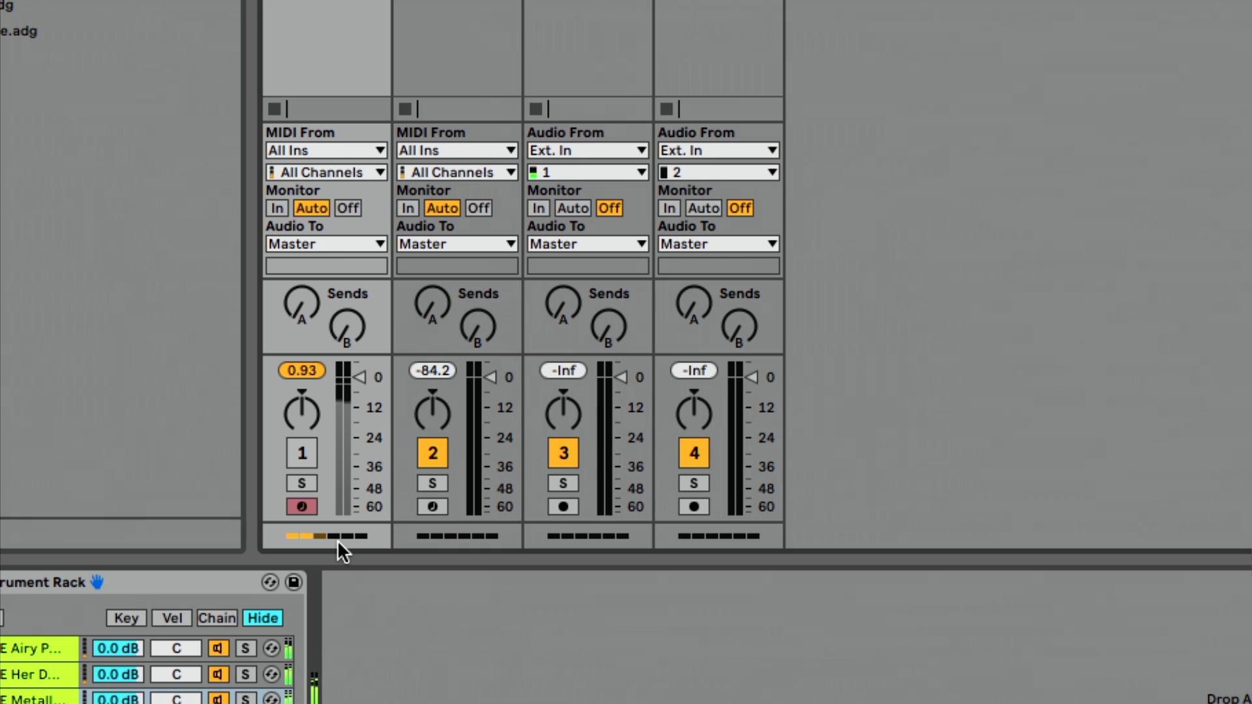
click(432, 452)
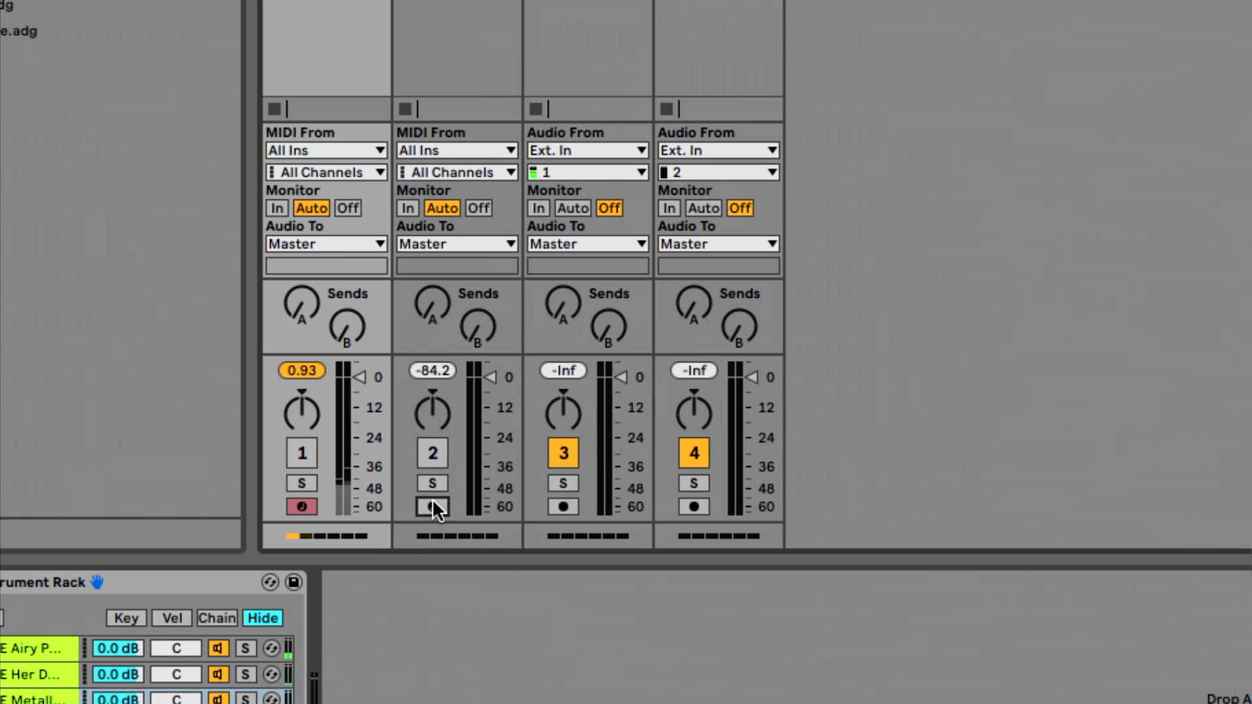
click(432, 500)
ctrl+click(302, 506)
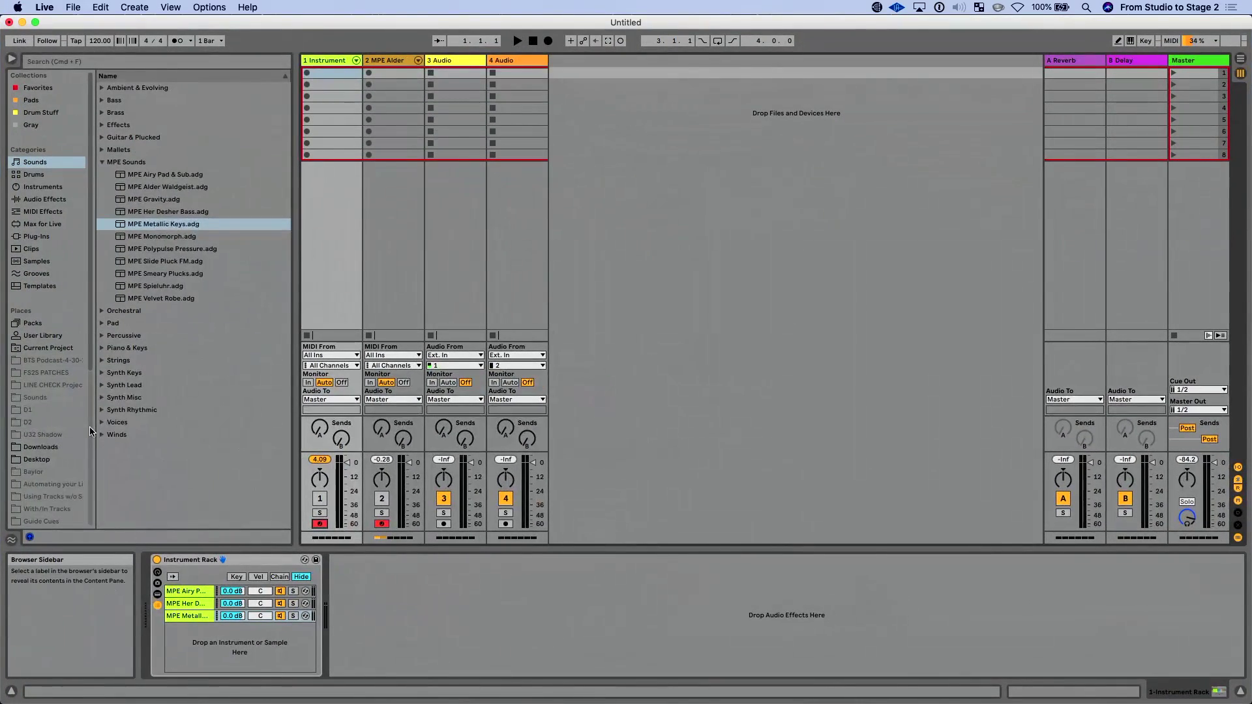
- Drag AG.wav through Tenor.wav from Desktop > Good Grace > MultiTracks onto new arrangement tracks
click(63, 460)
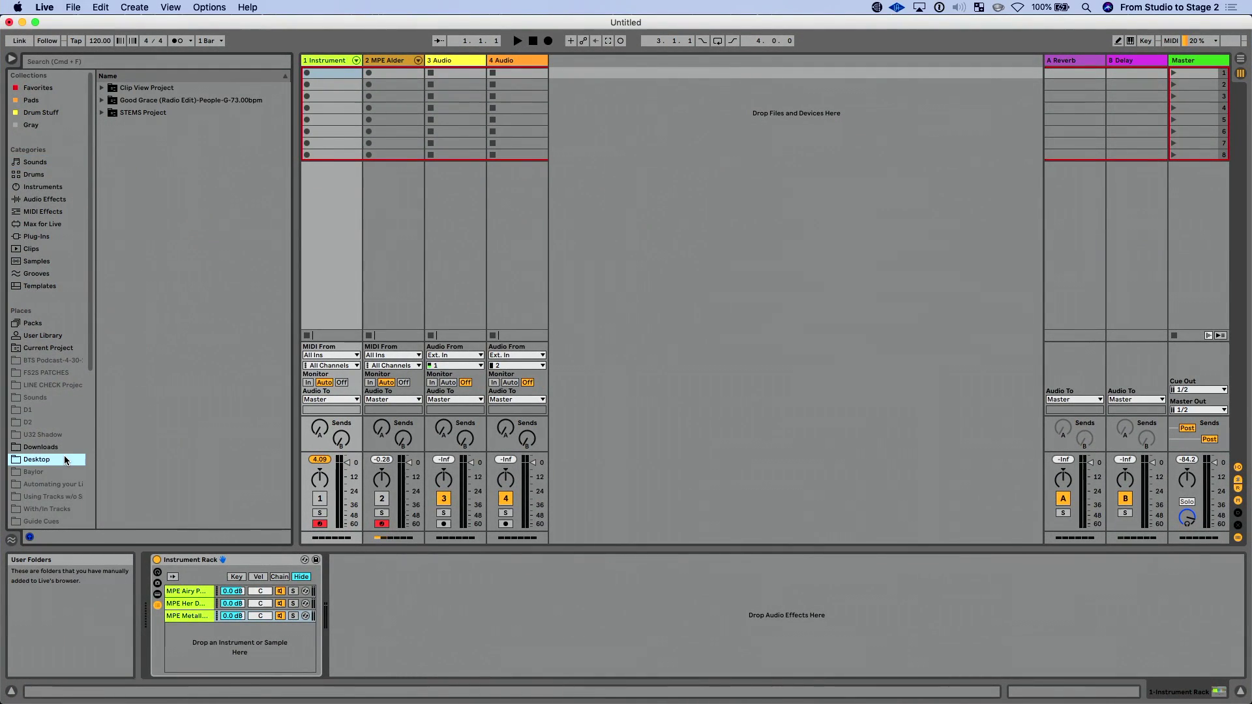
key(Tab)
click(102, 100)
click(149, 126)
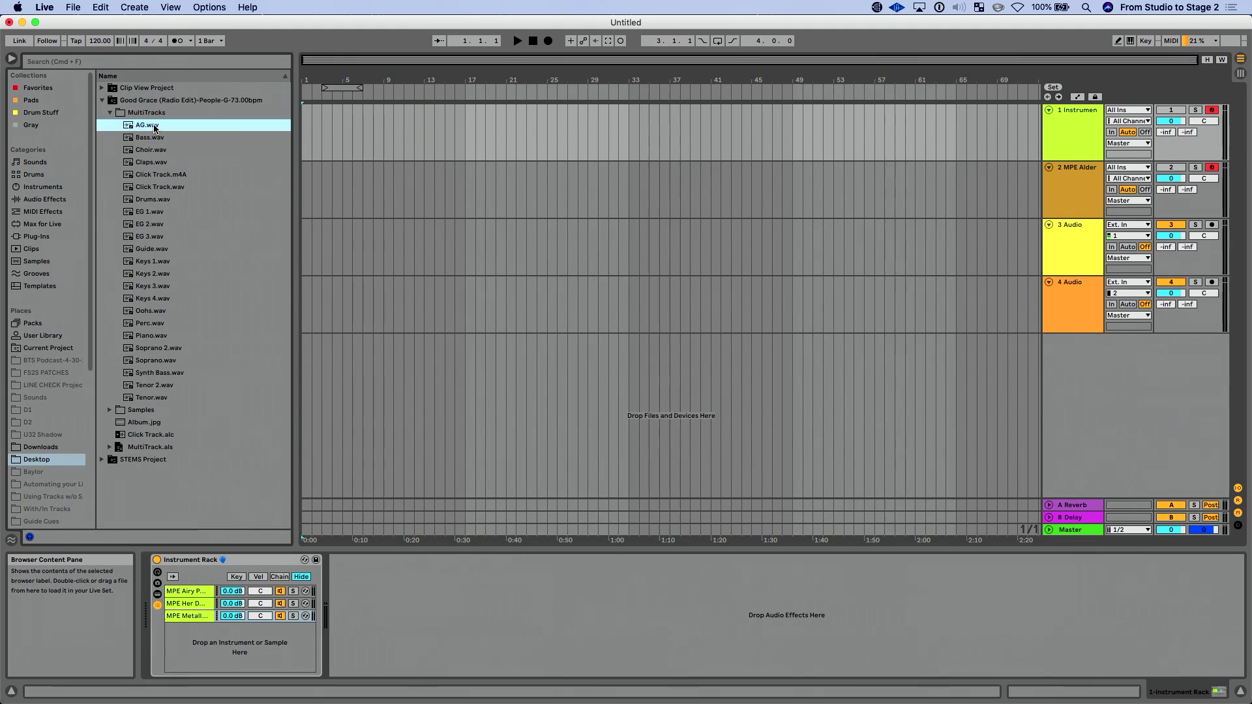
shift+click(172, 397)
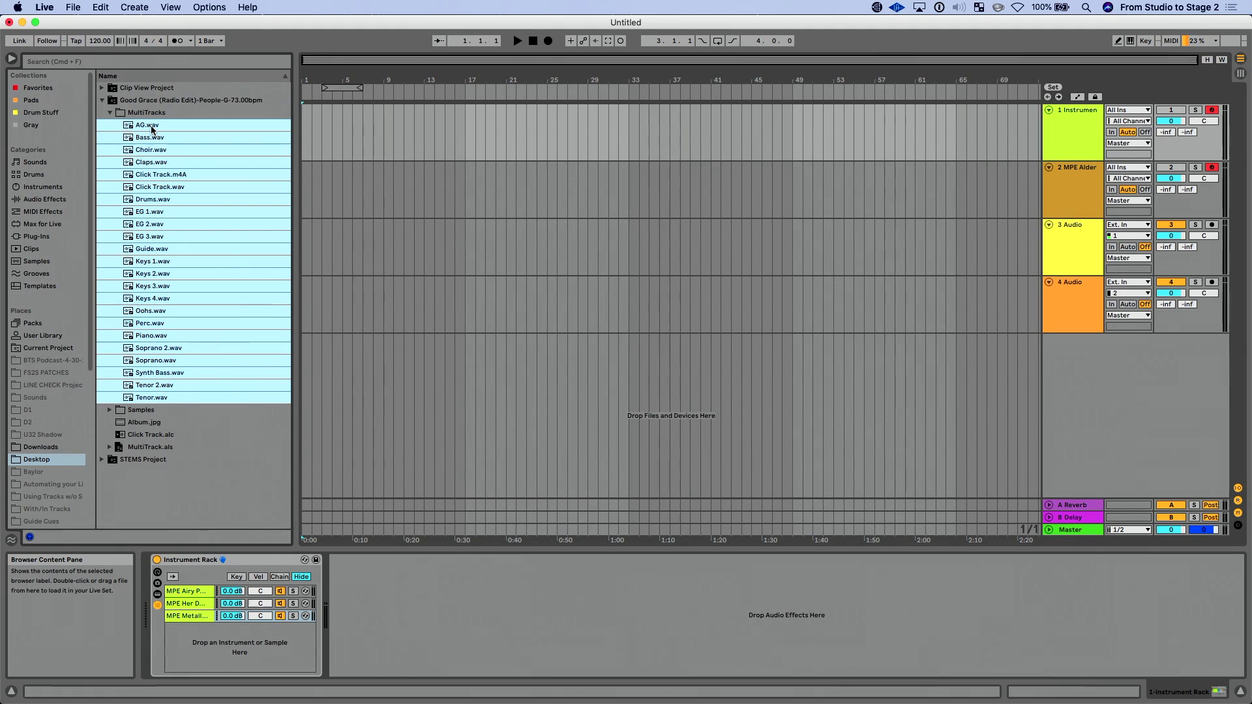
drag(151, 130, 302, 373)
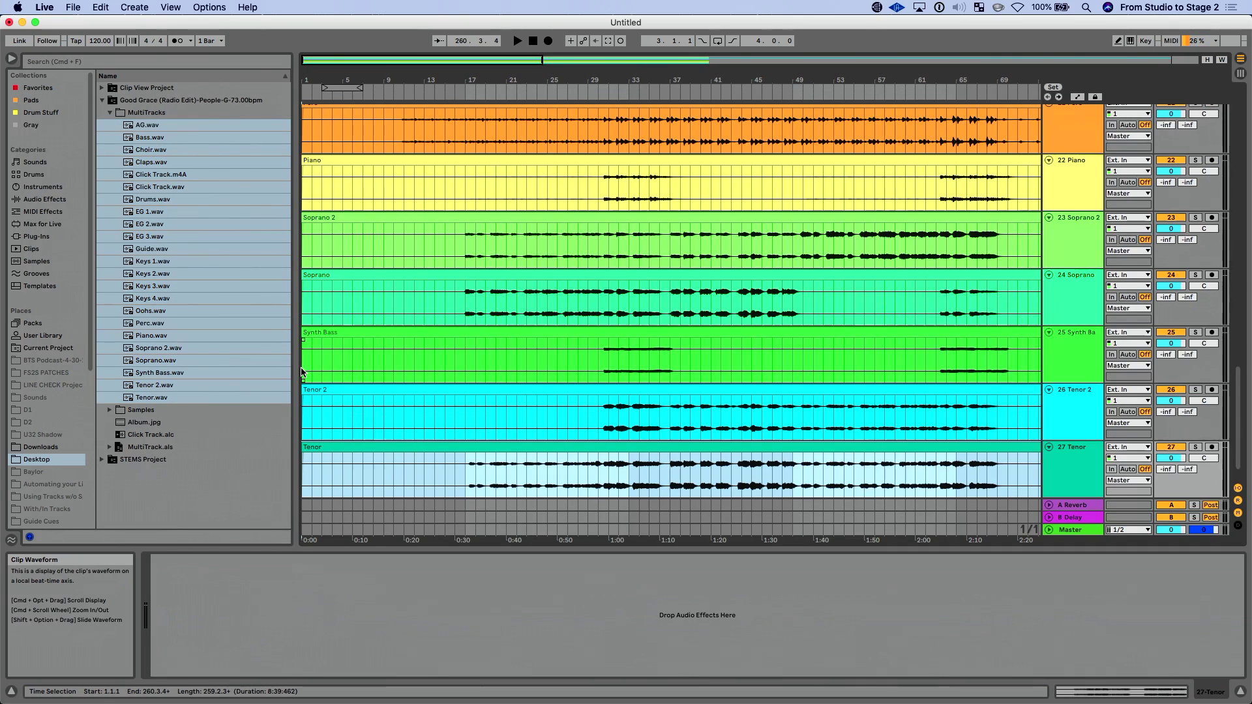
- Select all tracks from track 1 to Tenor, switch them off, then select track 2
scroll(1068, 126, up, 15)
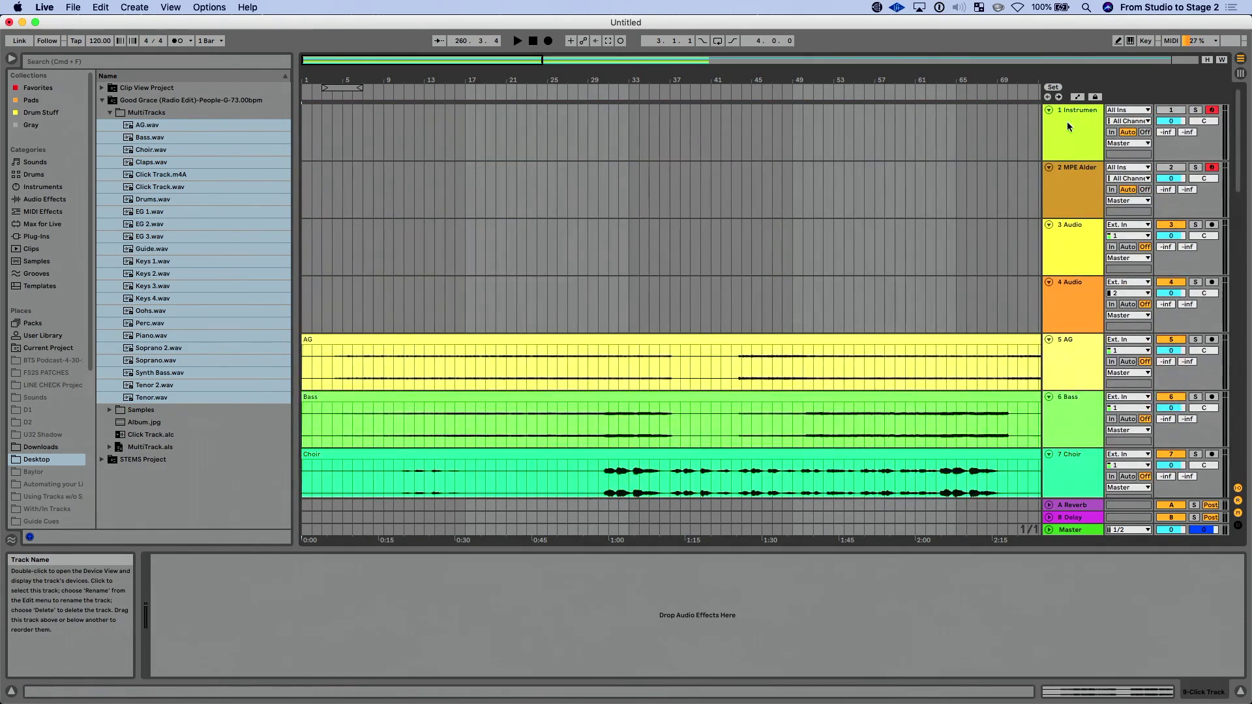
click(1069, 127)
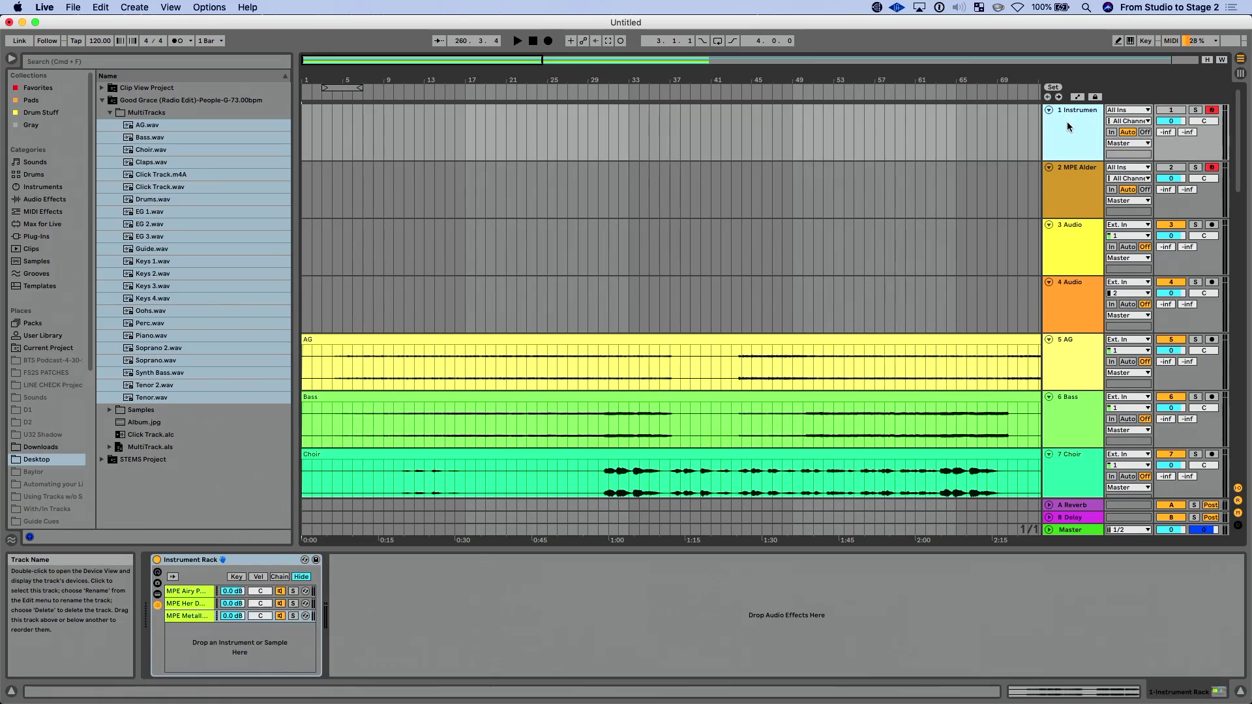
scroll(1060, 317, down, 15)
shift+click(1070, 427)
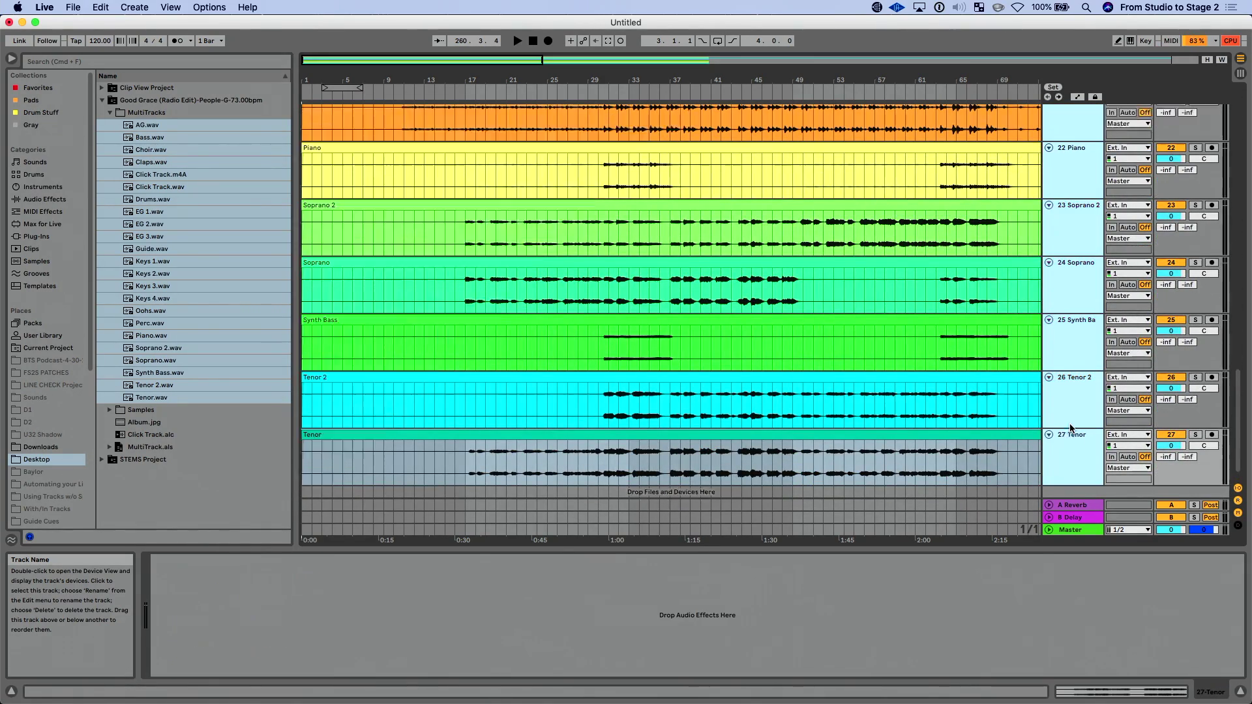
scroll(1070, 428, up, 15)
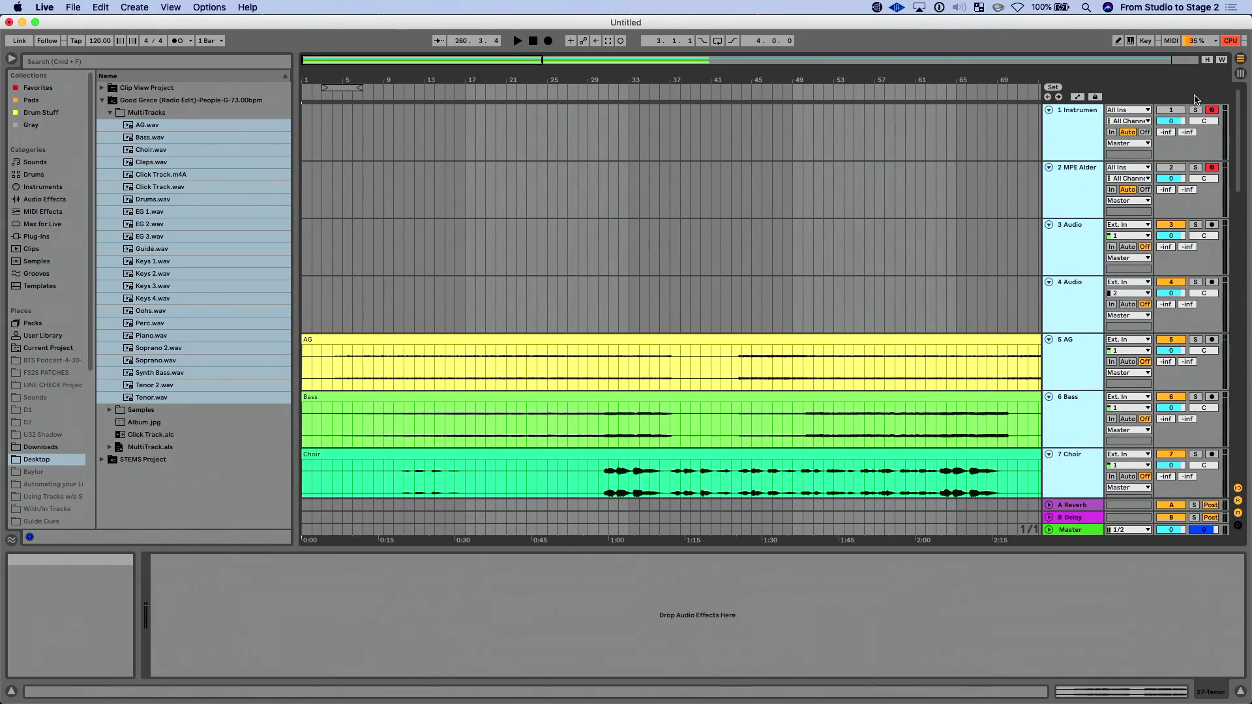
click(887, 211)
click(887, 211)
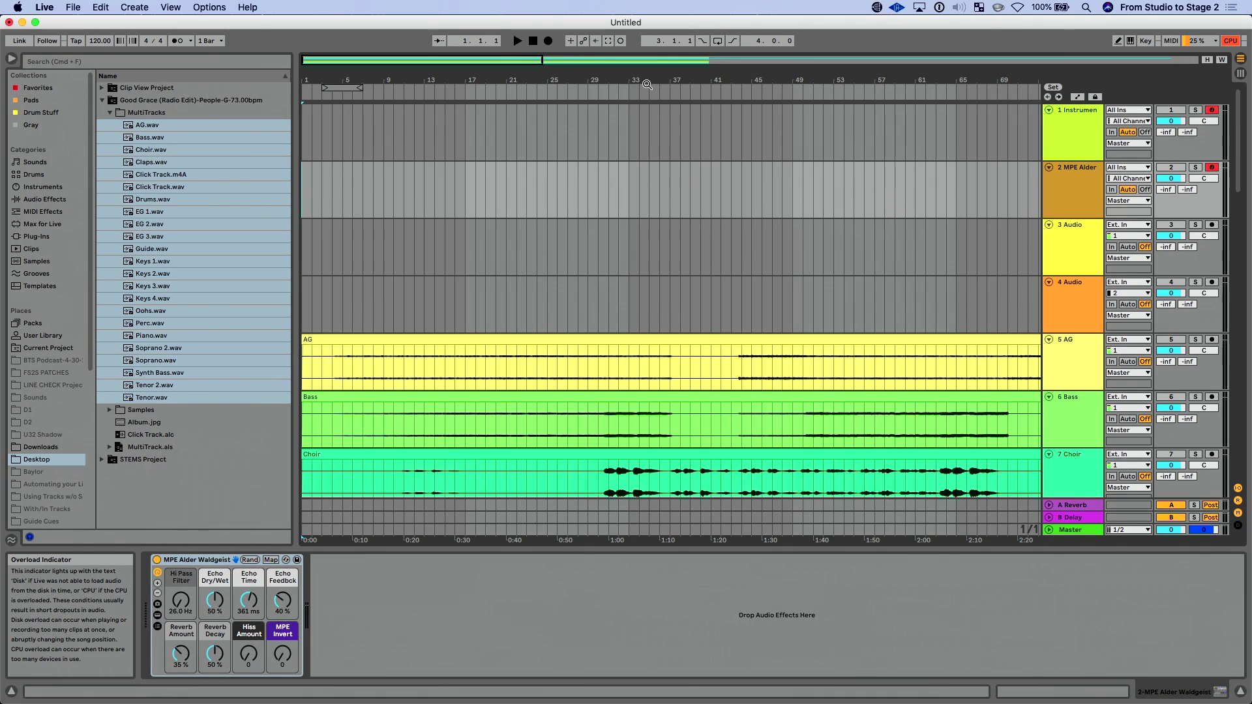
- Start playback and jump ahead to roughly bars 19, 29, 52 and 63
click(516, 41)
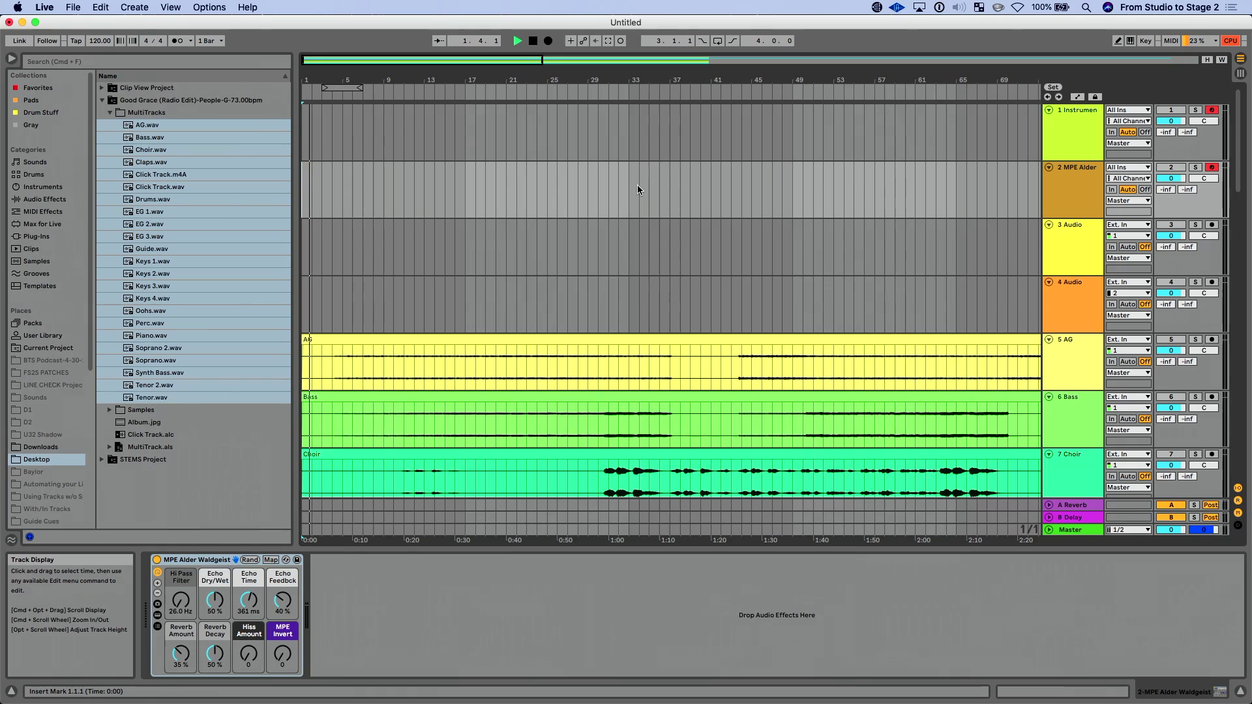
click(500, 91)
click(597, 91)
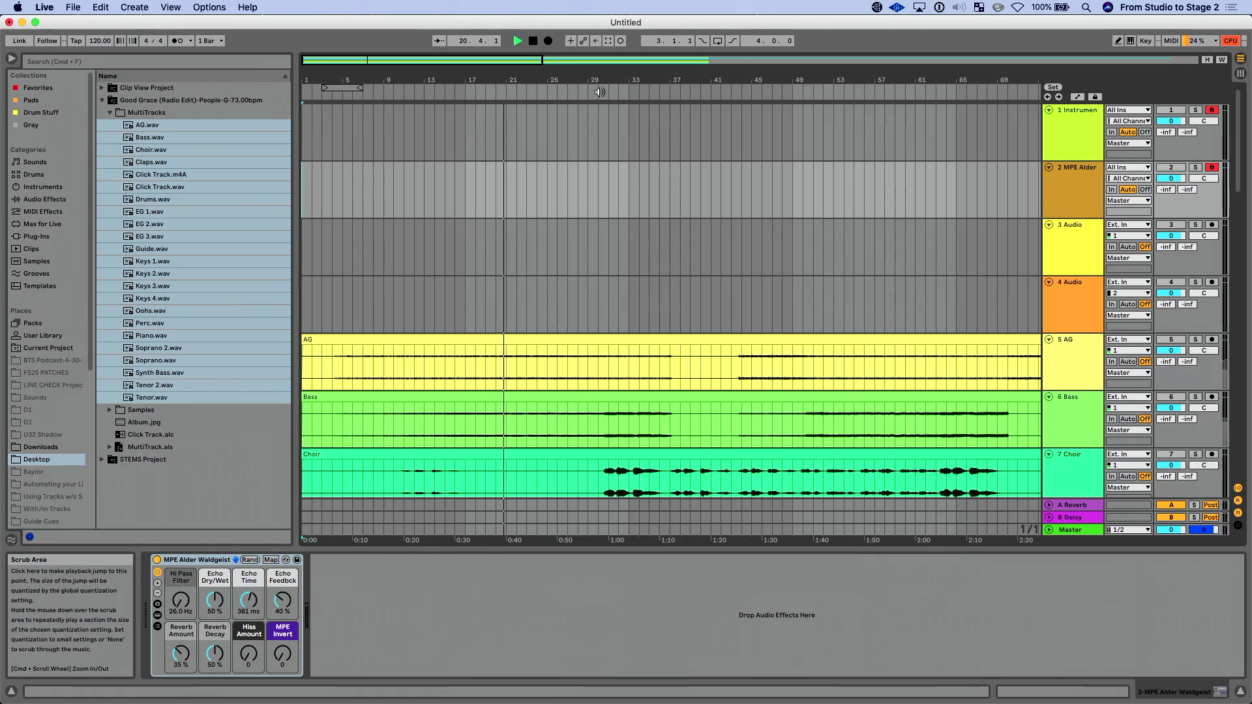
click(827, 92)
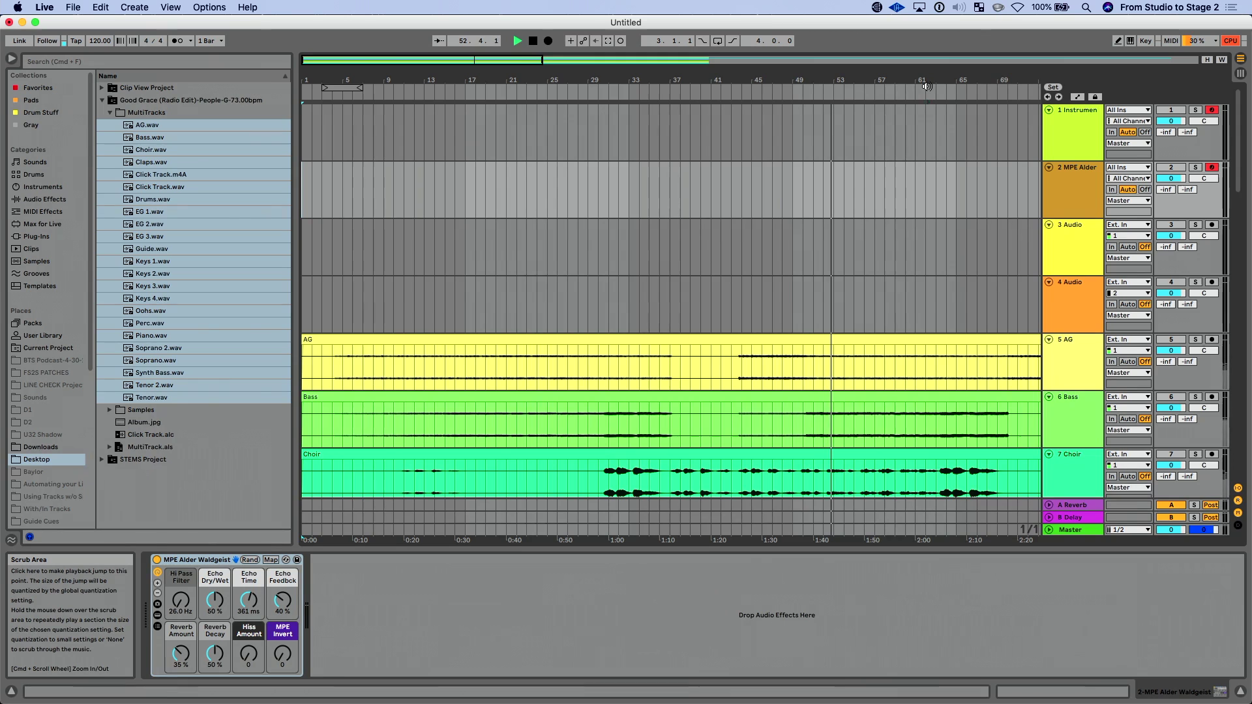
click(946, 91)
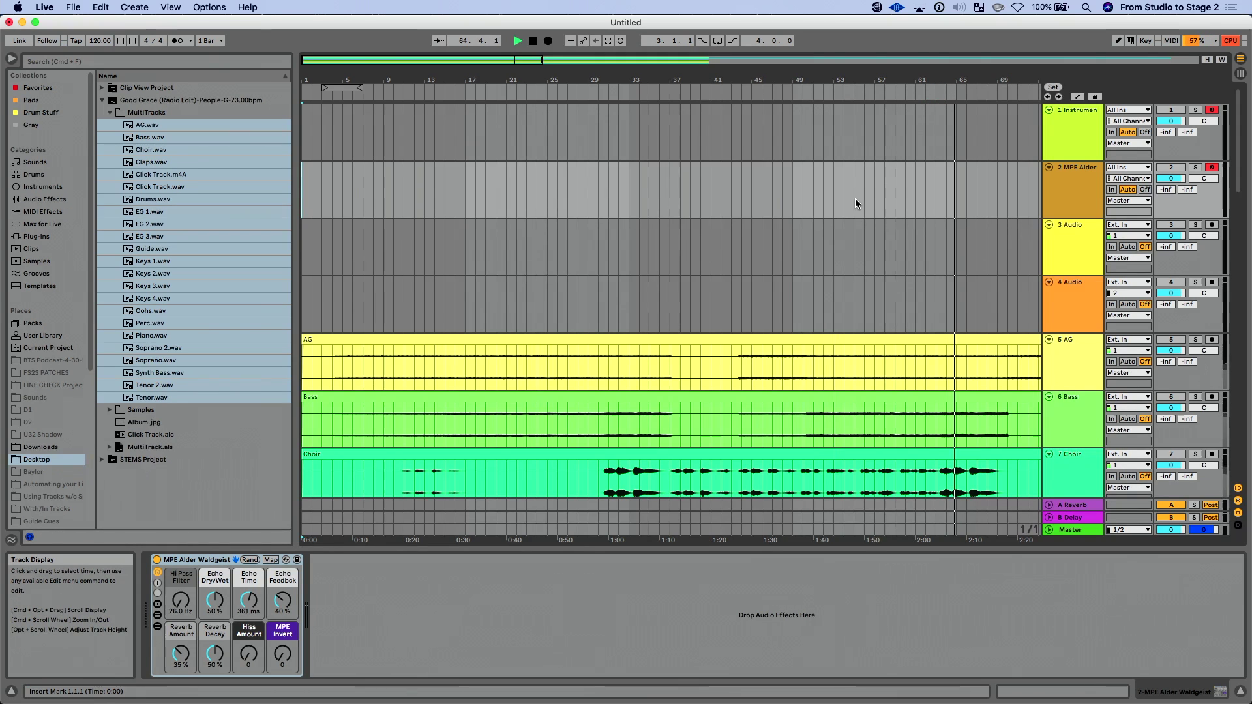